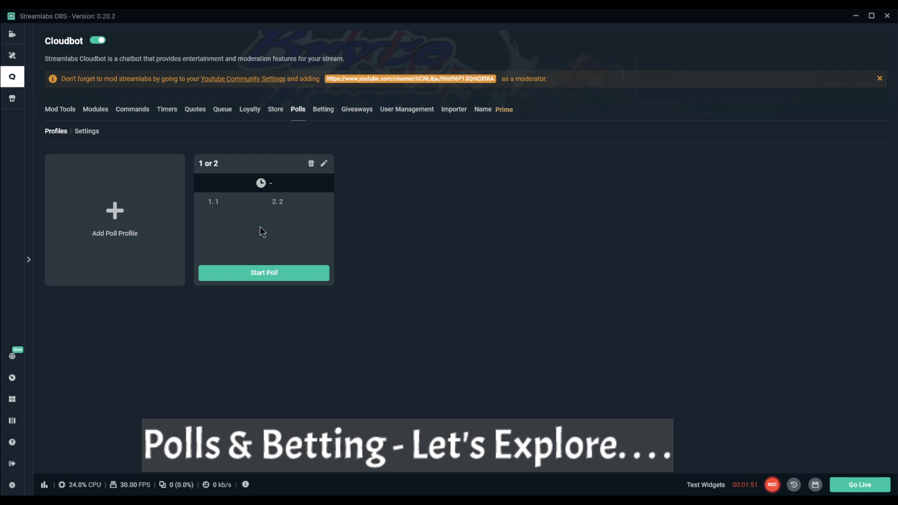
- Delete the '1 or 2' poll and start a new poll profile titled 'R or L'
left_click(311, 164)
left_click(506, 269)
left_click(140, 238)
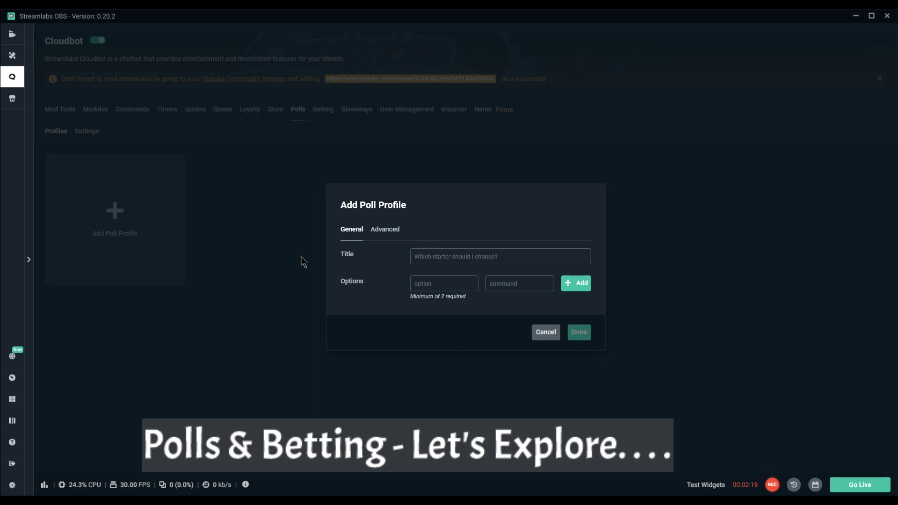
type("R or L")
- Add rough right and left poll options, then remove both
left_click(428, 285)
type("right")
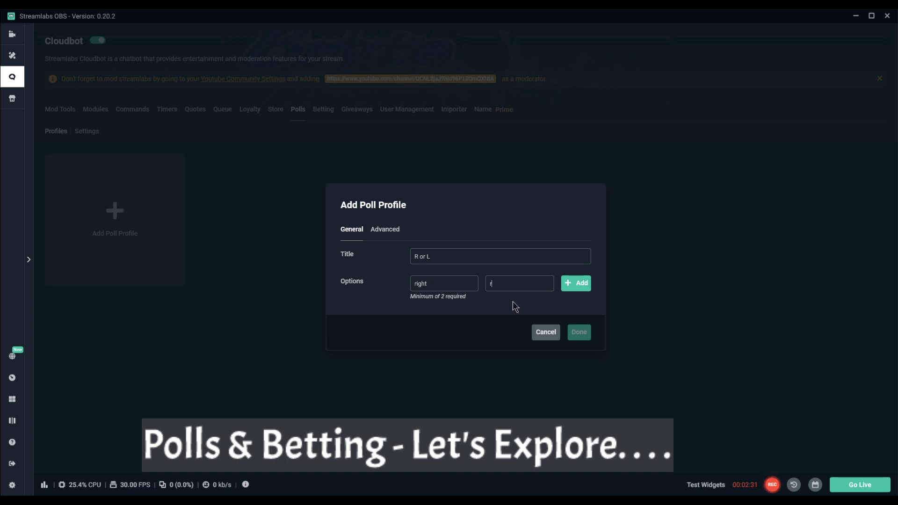
type("r")
left_click(576, 283)
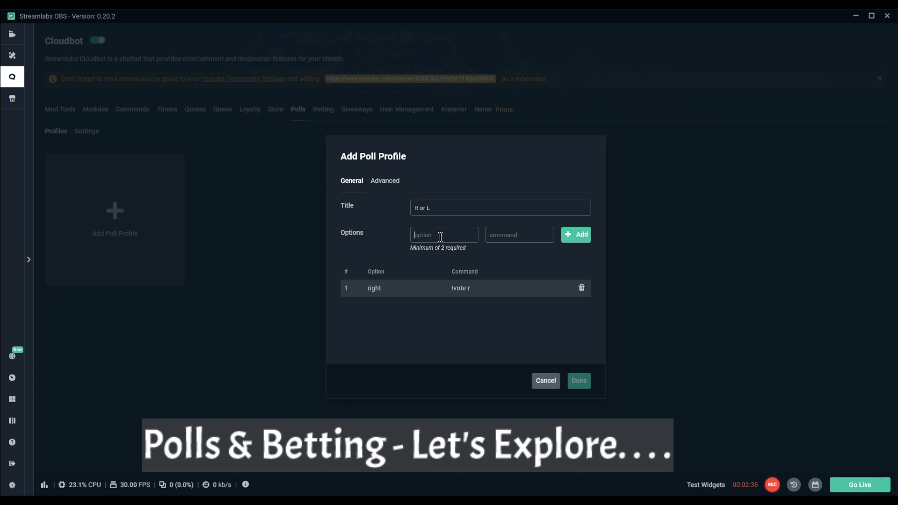
type("left")
left_click(496, 238)
type("!")
left_click(575, 234)
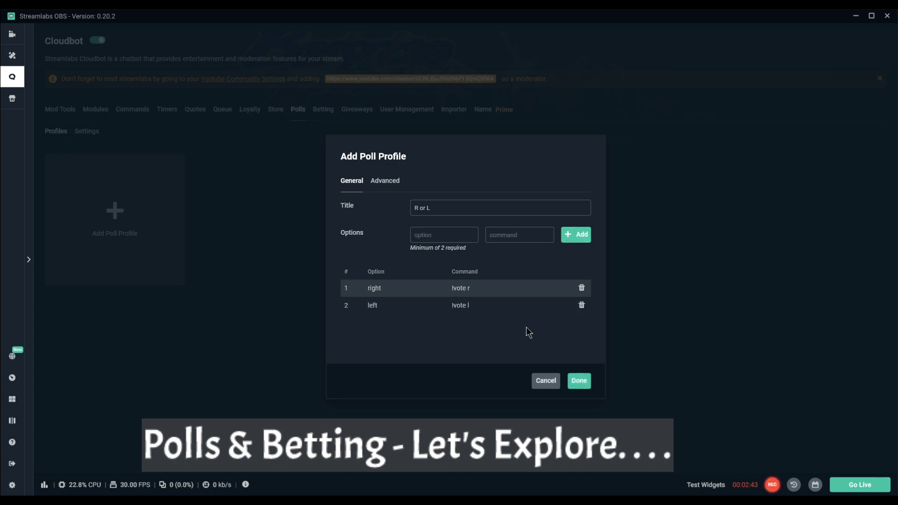
left_click(582, 305)
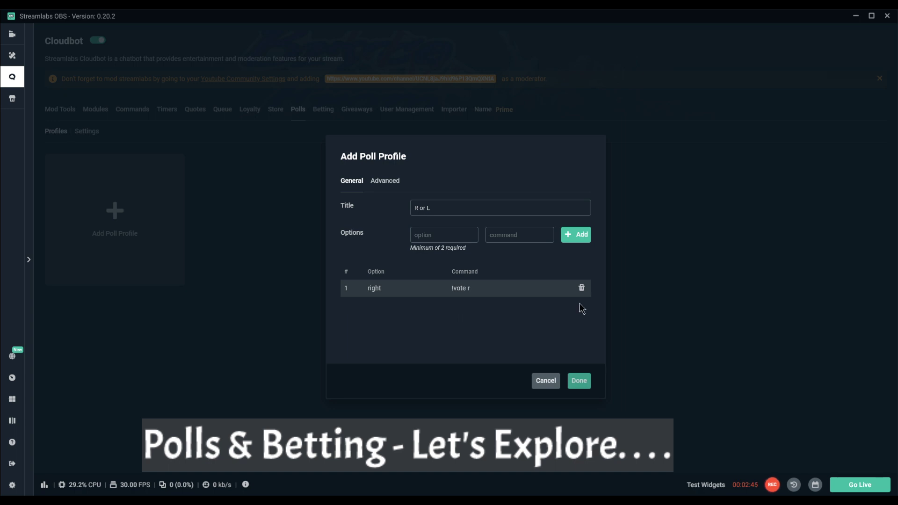
left_click(581, 288)
- Add poll options right with !vote R and left with !vote L
left_click(460, 284)
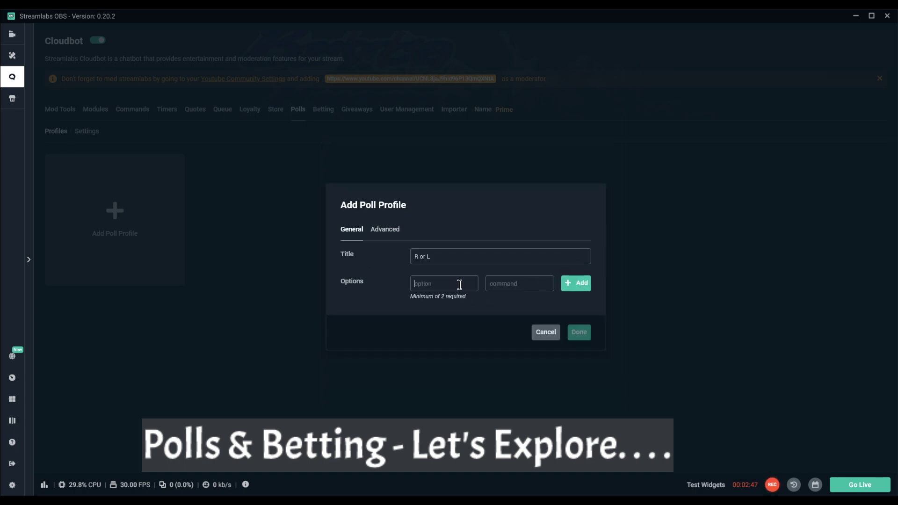
type("right")
key("Tab")
type("!vote R")
left_click(577, 283)
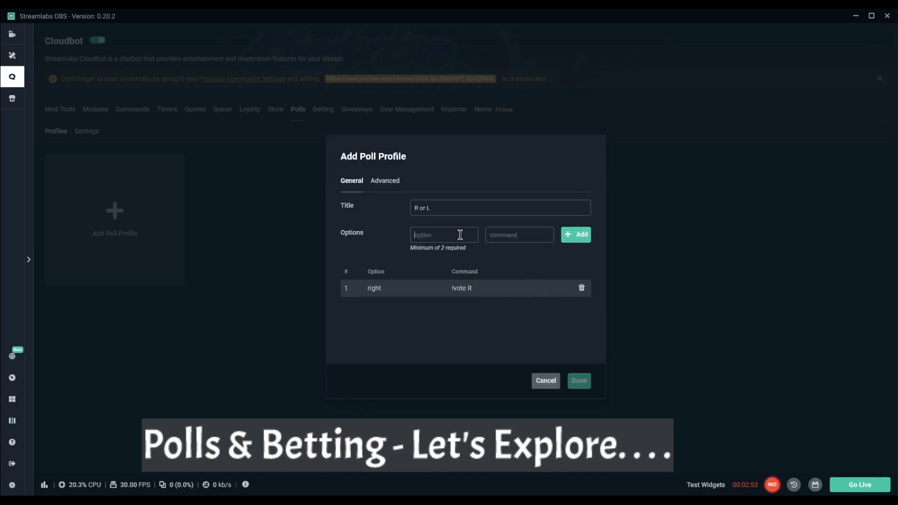
type("Left")
key("Tab")
type("L")
left_click(576, 236)
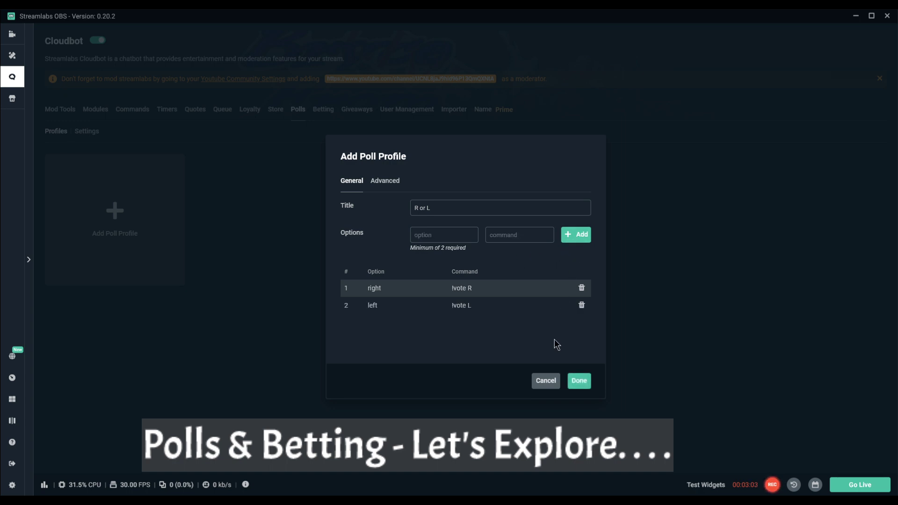
- In Advanced, change Duration from 300 to 120, enable Send Chat Notification, and save
left_click(388, 184)
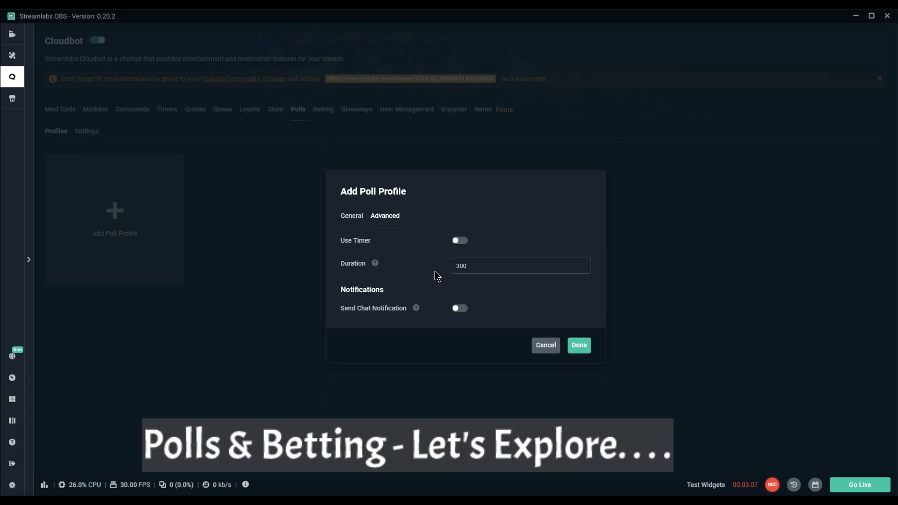
left_click(461, 240)
left_click(460, 240)
mouse_move(375, 265)
left_click_drag(473, 266, 423, 267)
type("120")
mouse_move(415, 309)
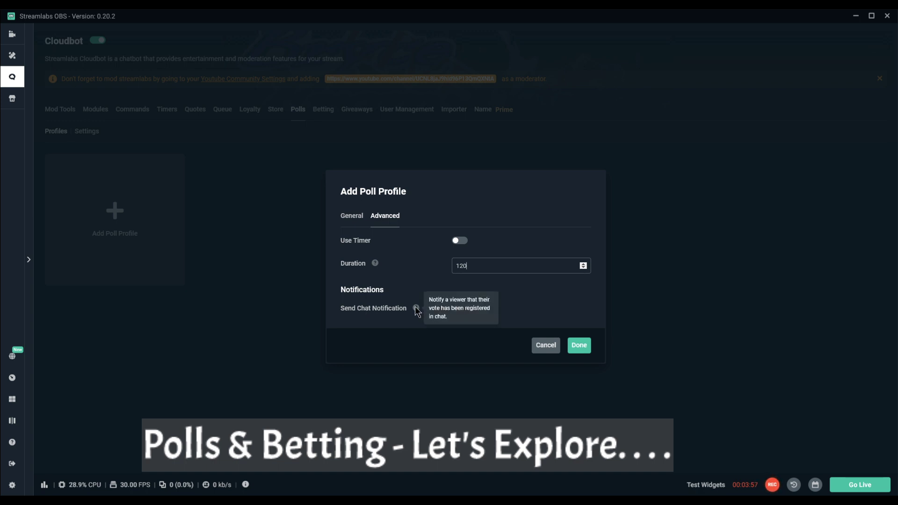
left_click(460, 310)
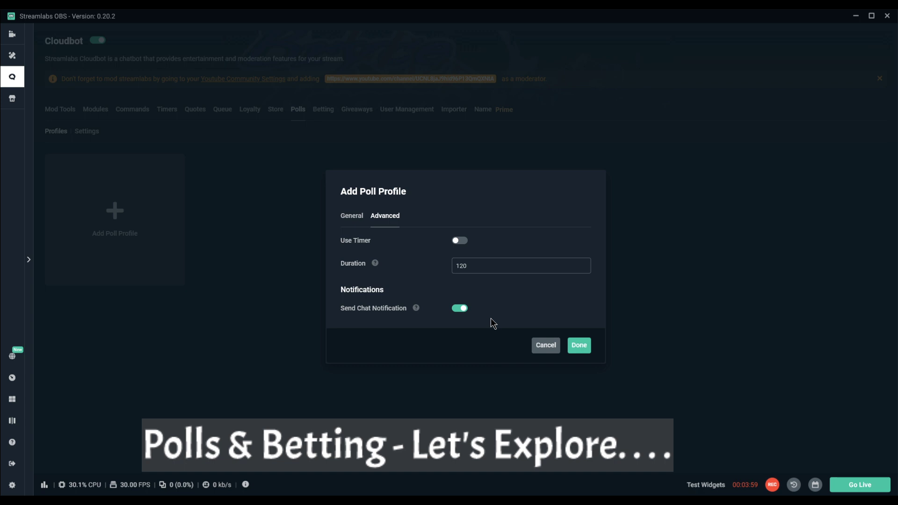
left_click(579, 345)
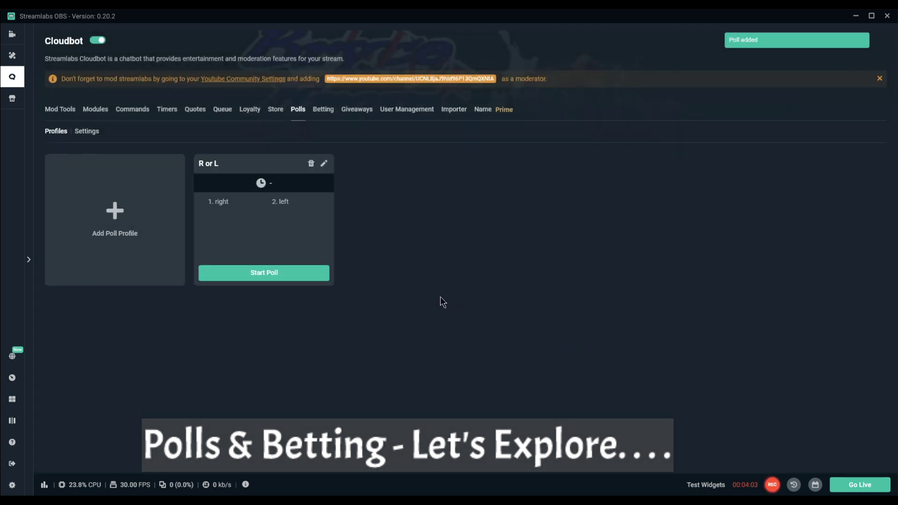
- Start and cancel the R or L poll, then delete its card
left_click(295, 275)
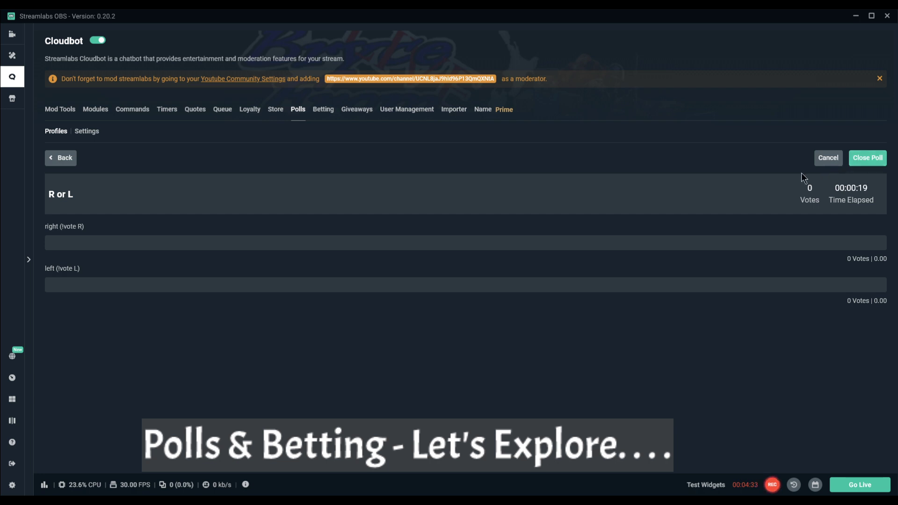
left_click(824, 164)
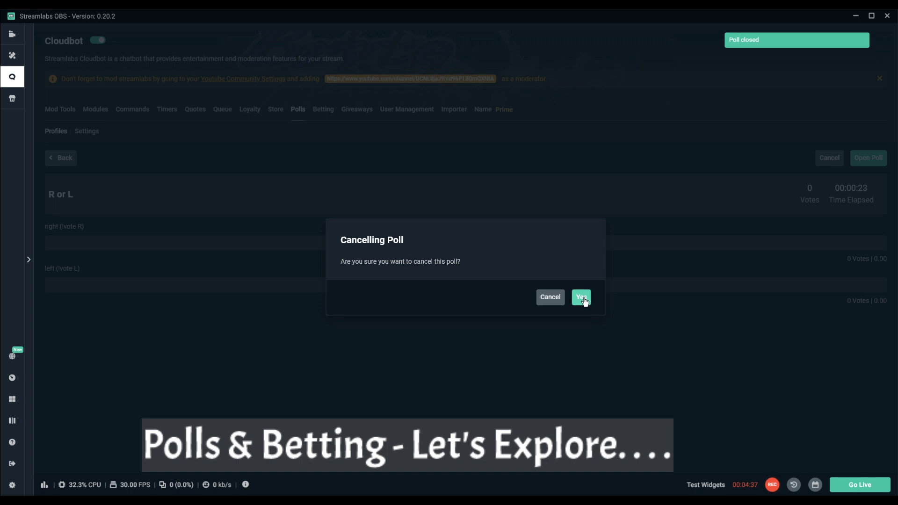
left_click(582, 300)
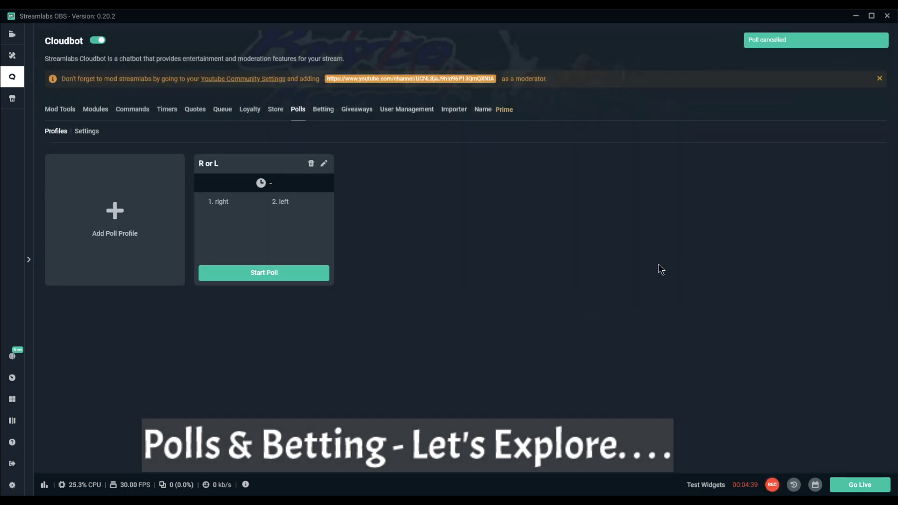
left_click(312, 165)
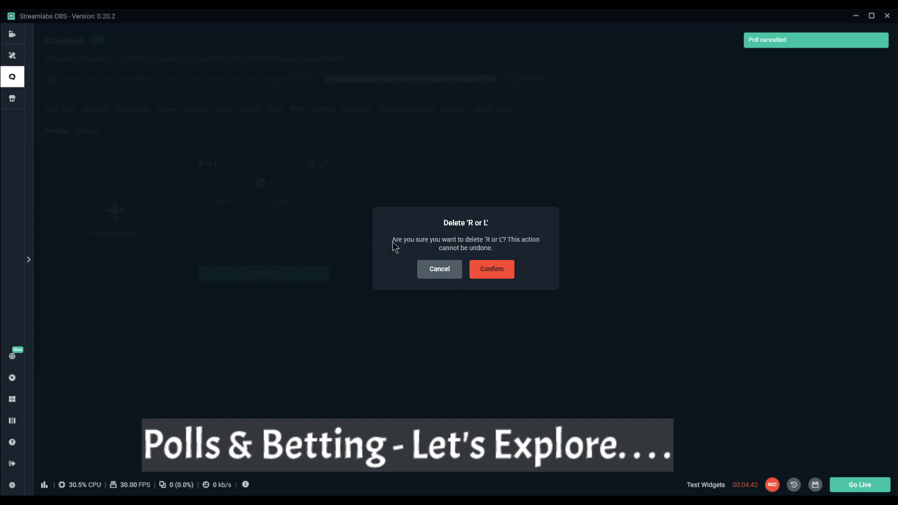
left_click(501, 270)
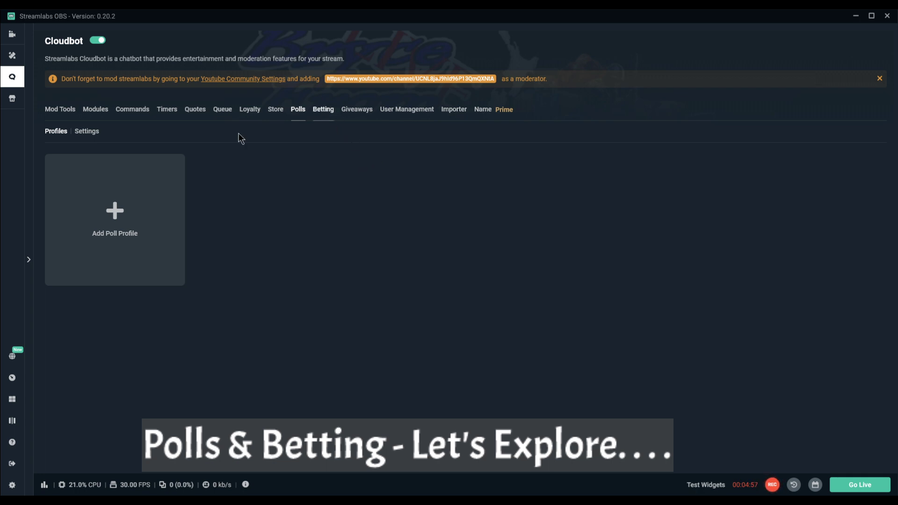
- In Polls Settings, lower chat lines from 25 to about 16 and review the open message
left_click(95, 133)
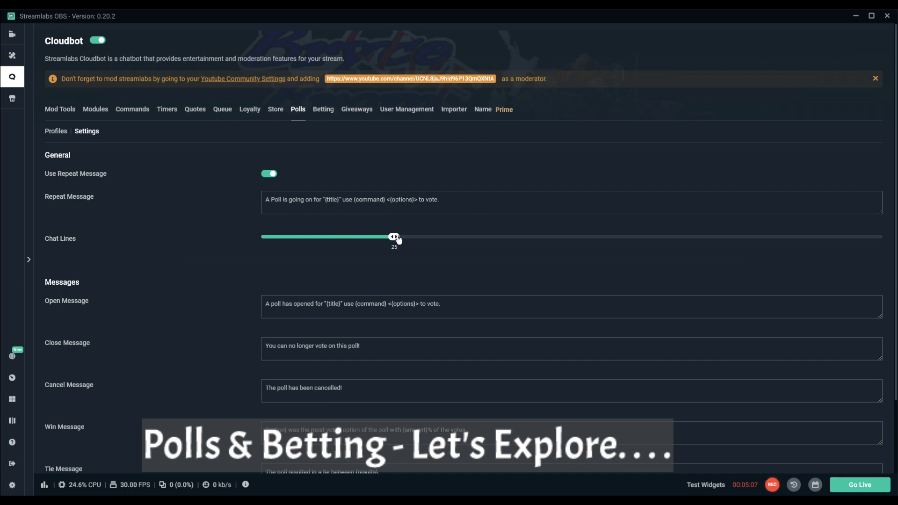
left_click_drag(397, 240, 322, 239)
scroll(178, 219, "down", 2)
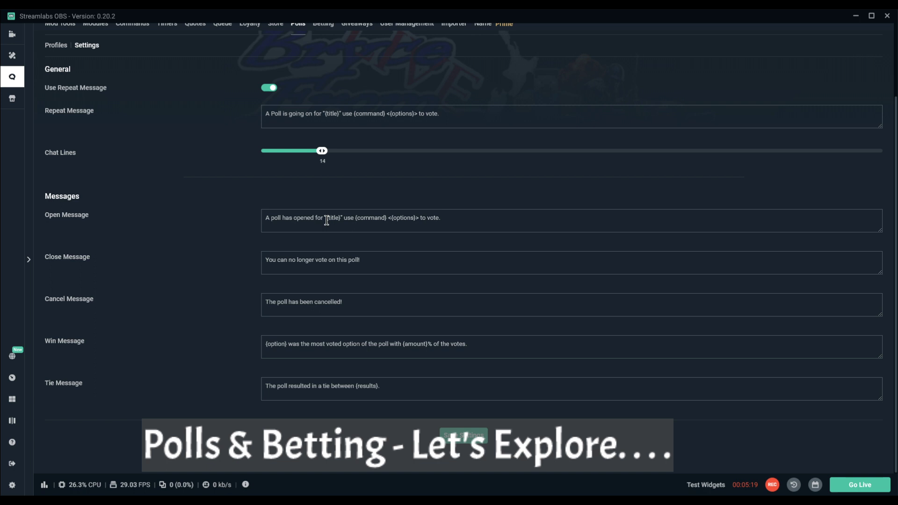
left_click_drag(315, 218, 481, 216)
left_click(394, 218)
- Review the poll win and tie messages, then return to the Profiles list
left_click_drag(268, 345, 421, 345)
left_click(468, 344)
left_click_drag(269, 386, 381, 391)
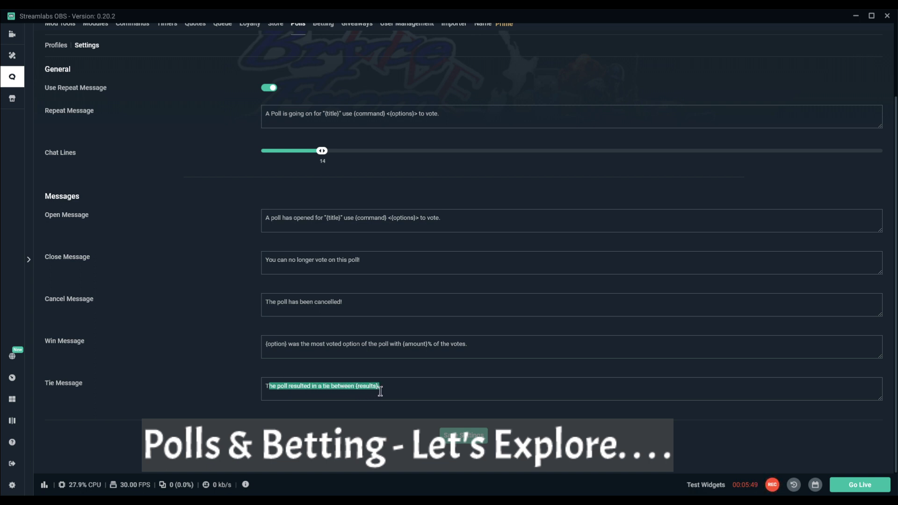
left_click(360, 389)
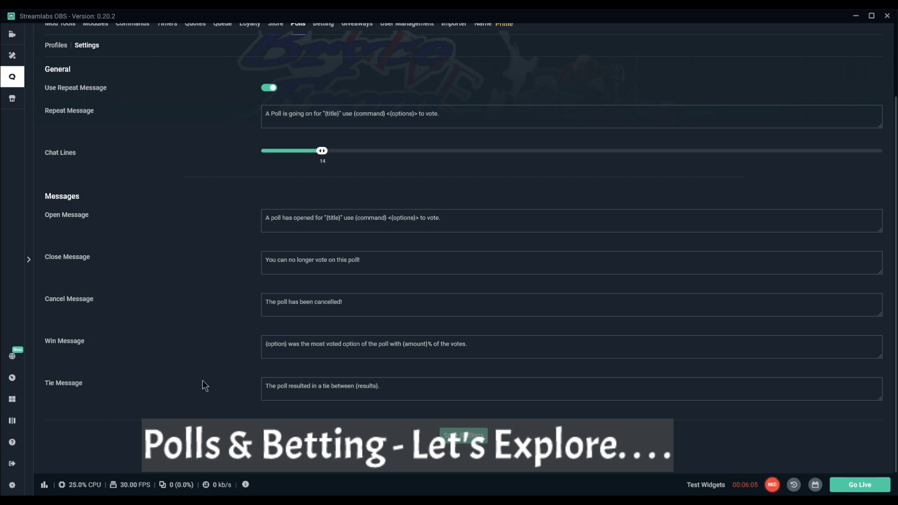
scroll(205, 386, "up", 3)
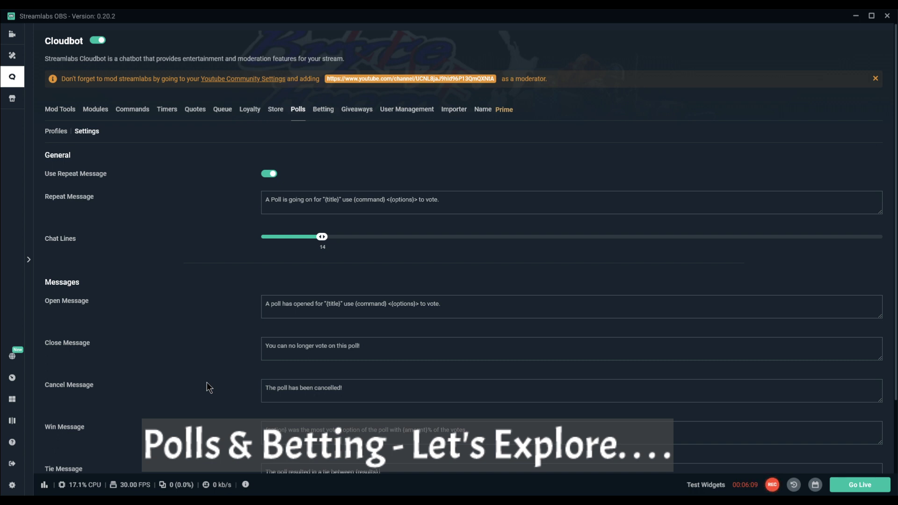
left_click(56, 132)
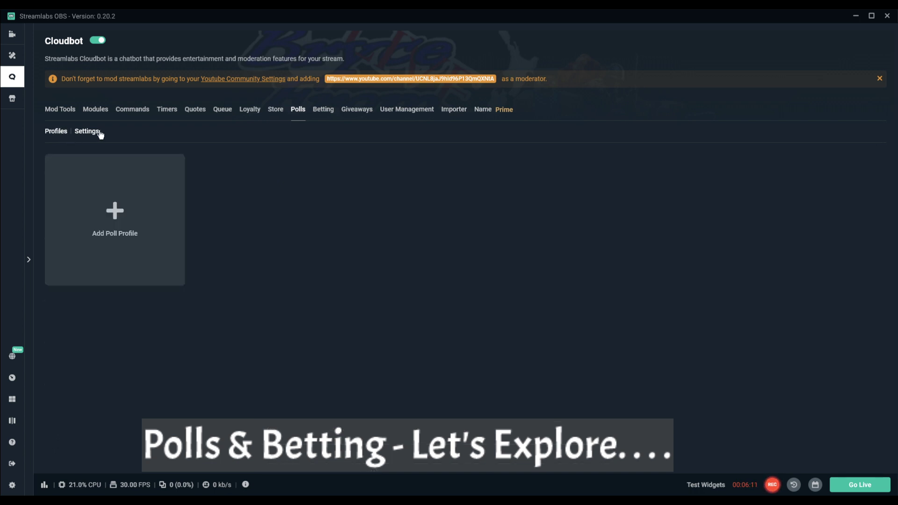
- Open the Betting settings and read the betting open message
left_click(322, 116)
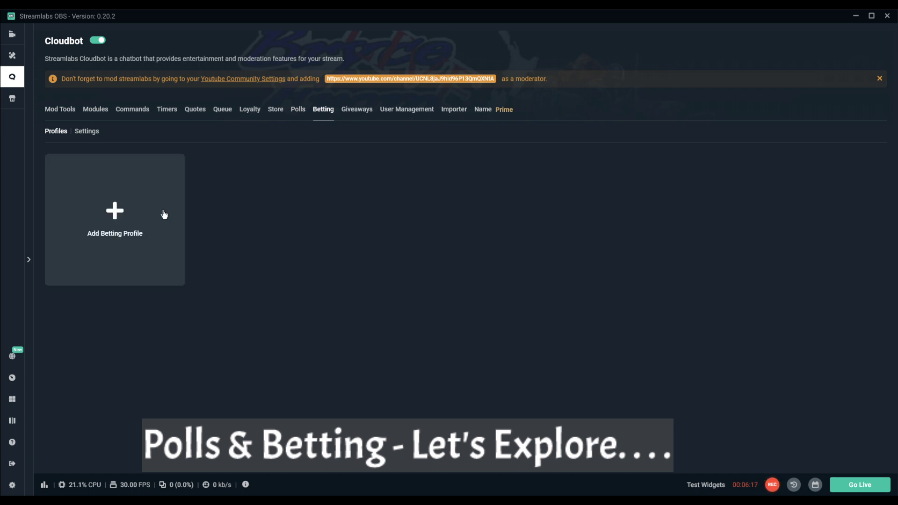
left_click(88, 135)
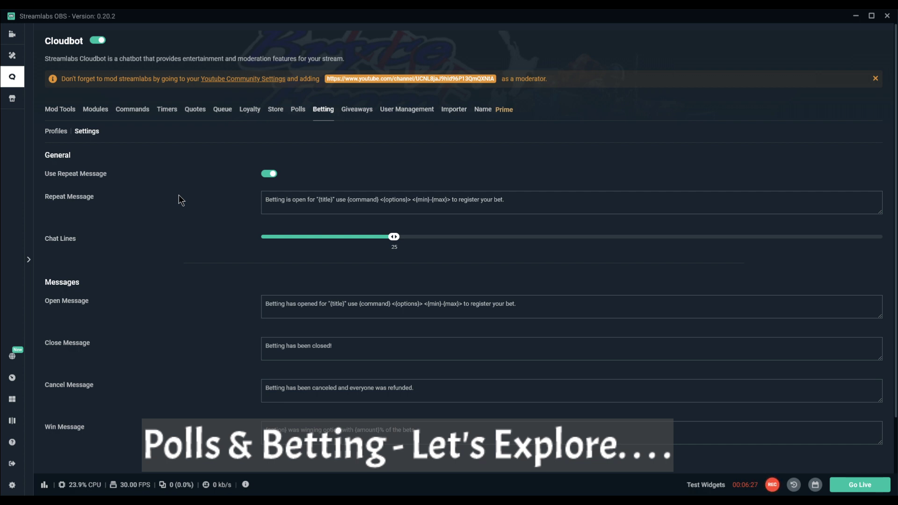
scroll(299, 196, "down", 1)
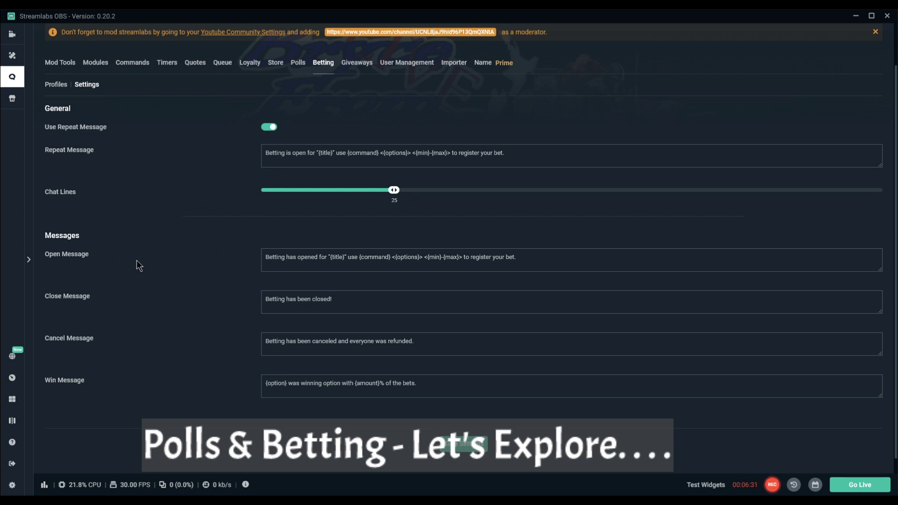
left_click_drag(314, 257, 480, 257)
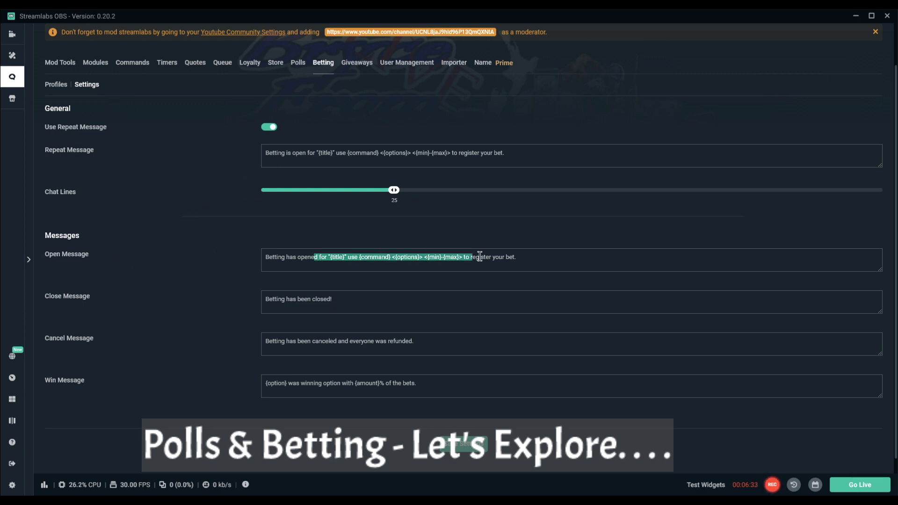
left_click(478, 257)
left_click(336, 257)
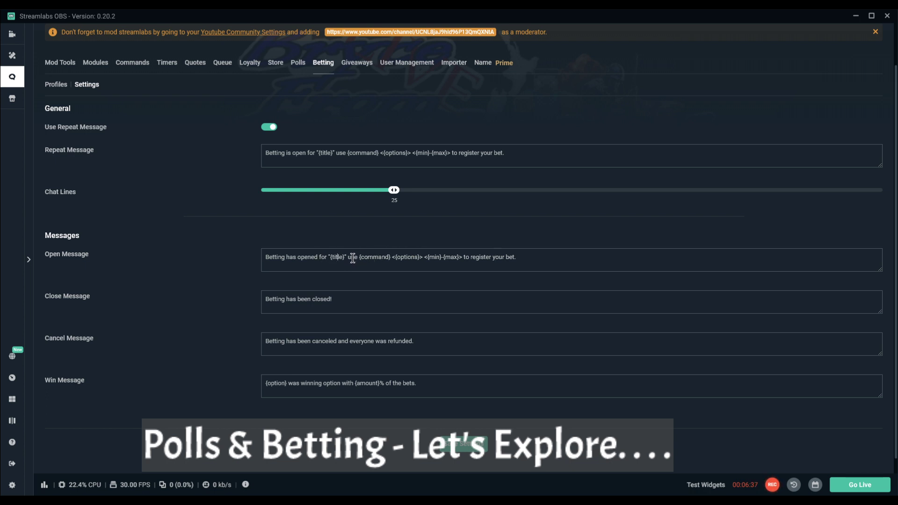
- Inspect the {command} and {min}-{max} placeholders and the close, cancel and win messages
left_click_drag(352, 258, 386, 258)
left_click_drag(430, 258, 499, 258)
left_click_drag(308, 300, 279, 301)
left_click_drag(315, 342, 424, 341)
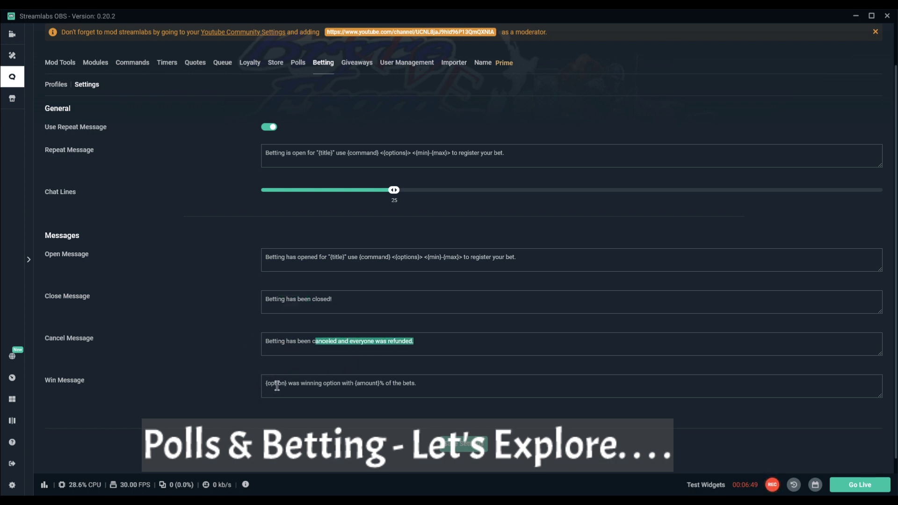
left_click_drag(277, 386, 431, 385)
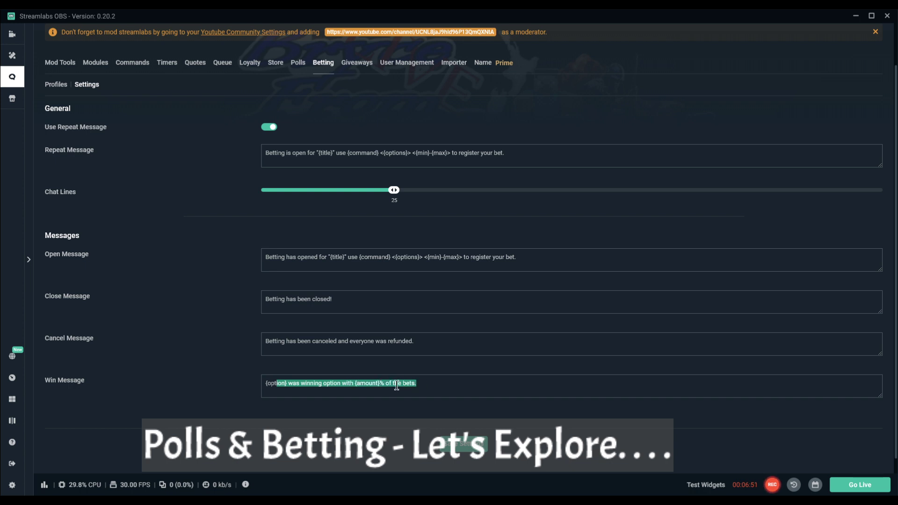
left_click(332, 383)
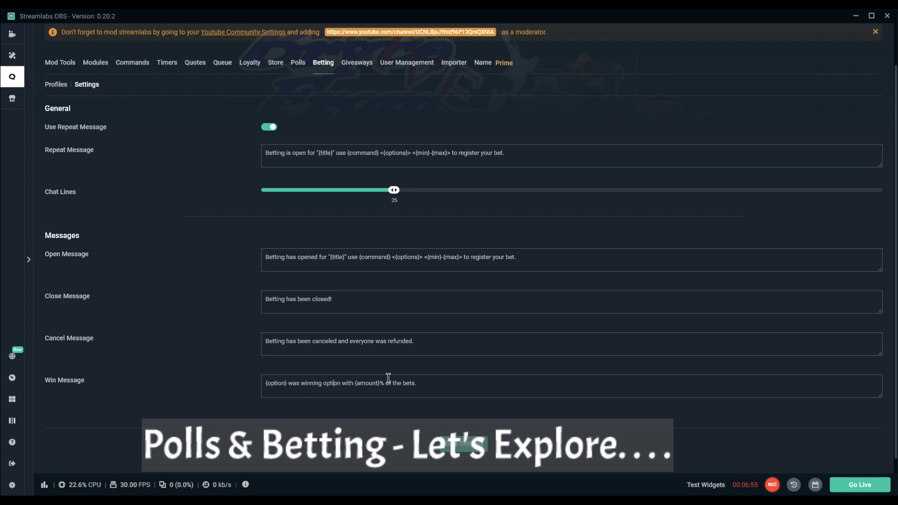
scroll(161, 368, "up", 1)
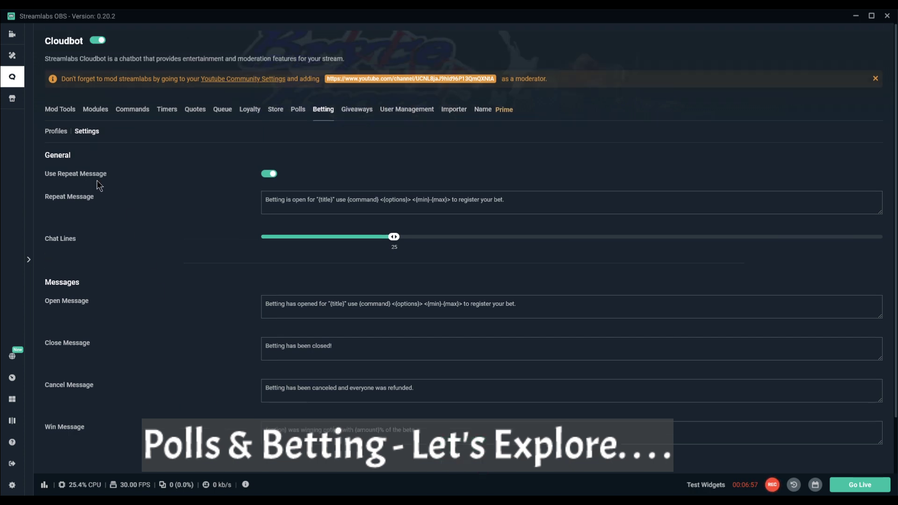
- Draft a betting profile with Reward Multiplier 25 and chat notifications, then cancel it
left_click(56, 131)
left_click(113, 225)
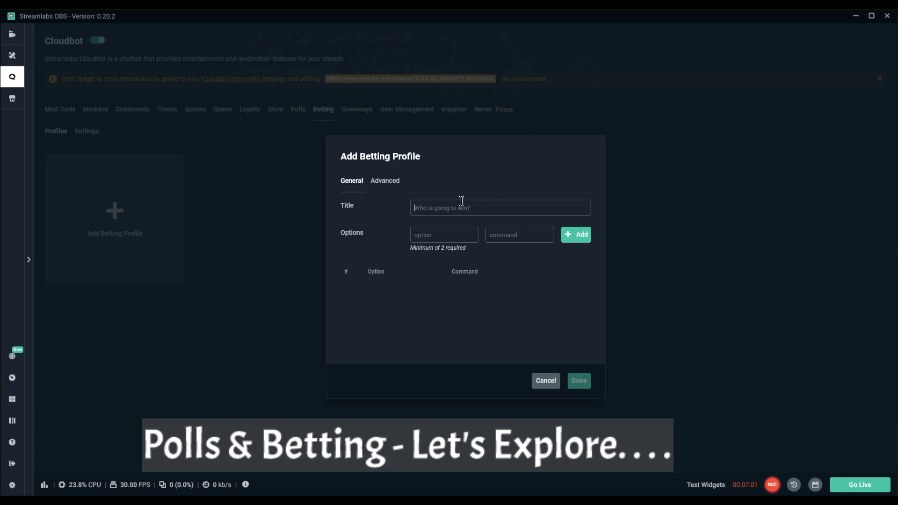
left_click(375, 181)
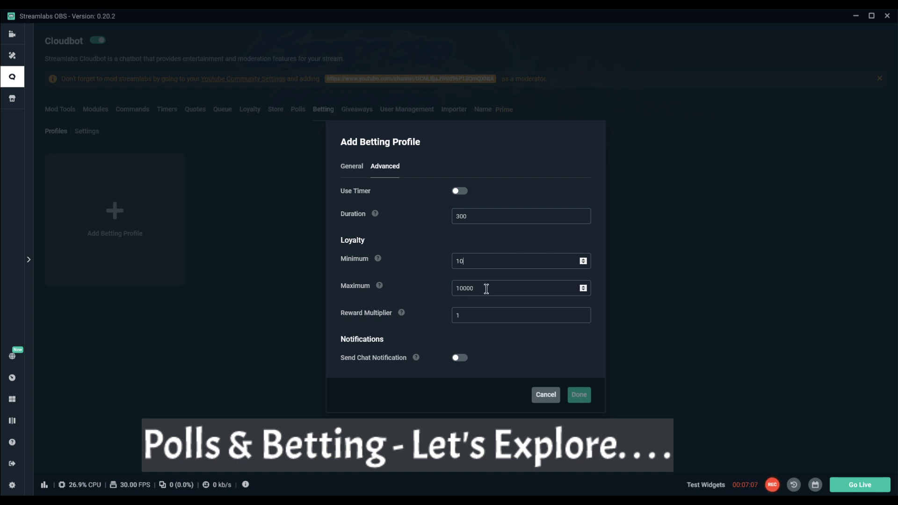
left_click(513, 290)
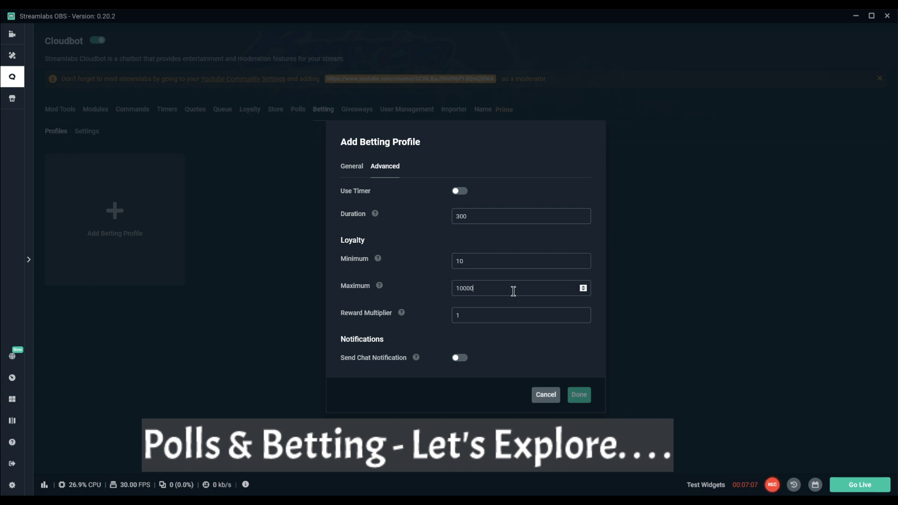
left_click(523, 314)
key("BackSpace")
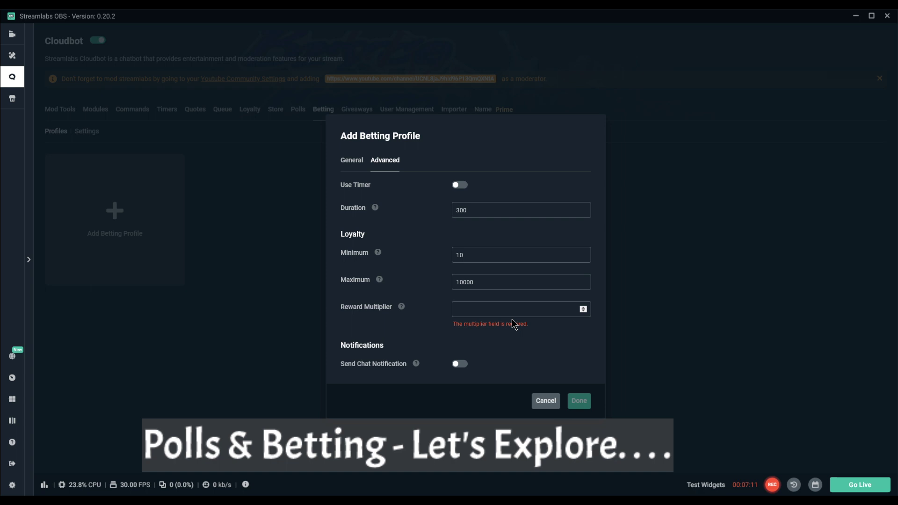
type("25")
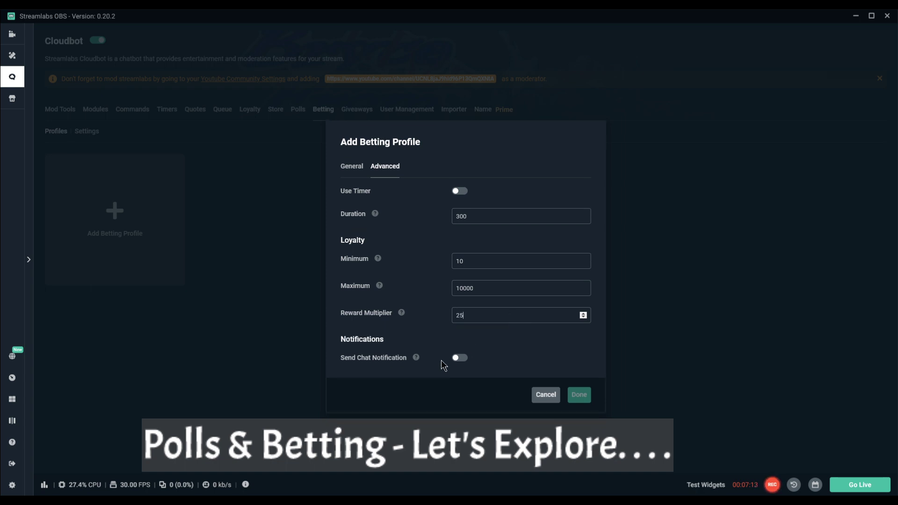
left_click(457, 358)
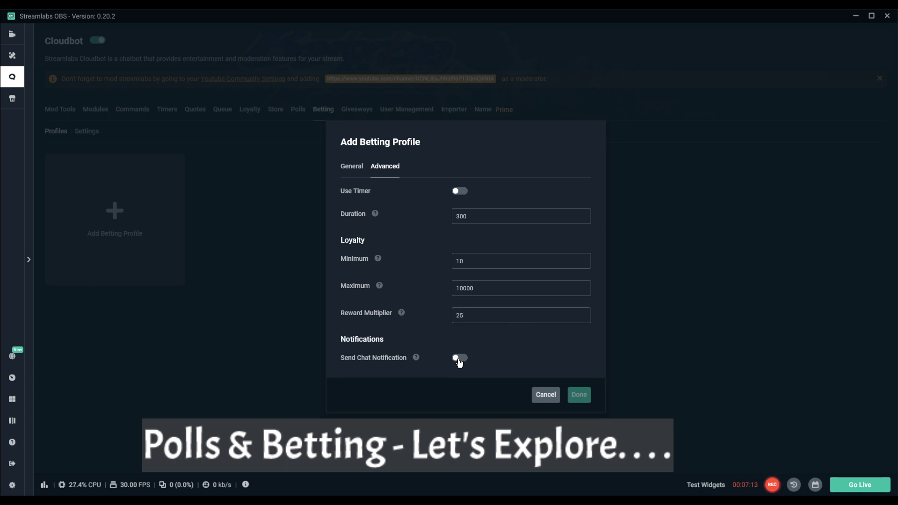
left_click(546, 395)
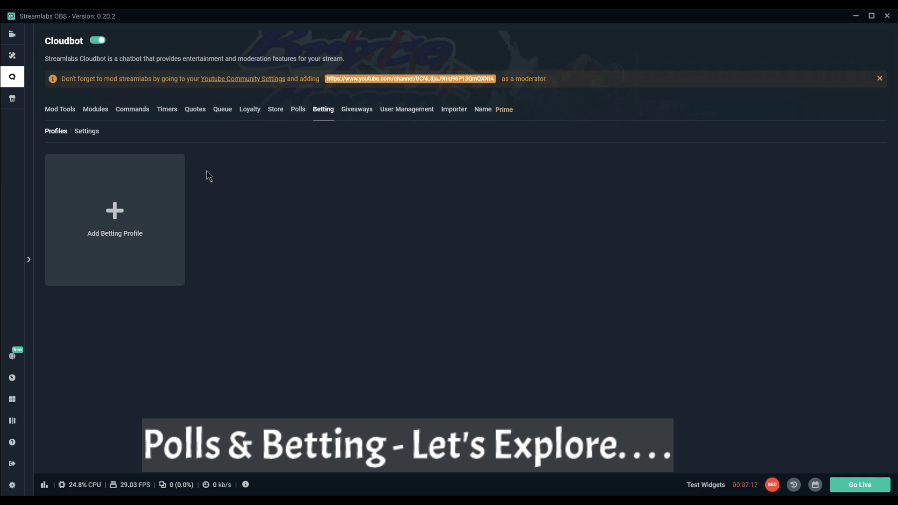